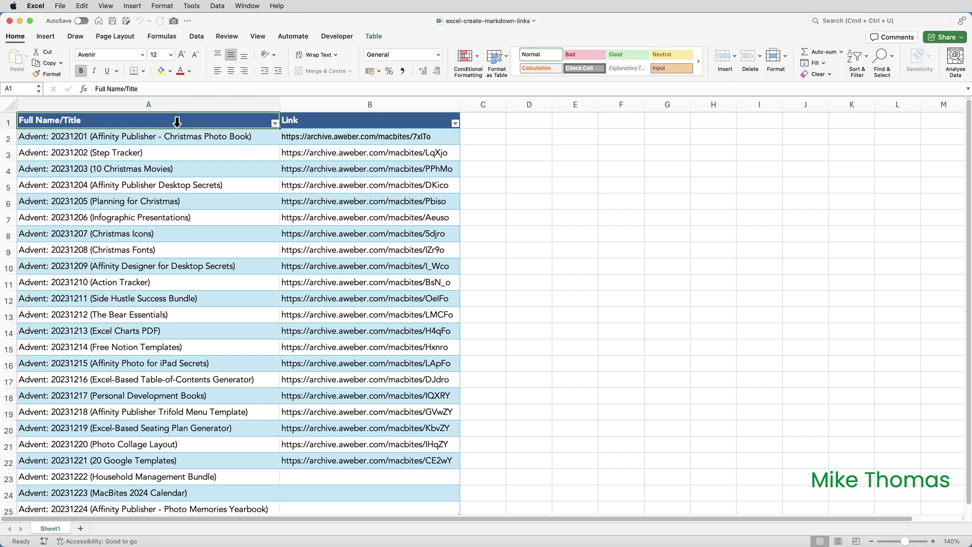
Load Table1 into the Power Query Editor via From Table/Range and maximise the editor
left_click(203, 41)
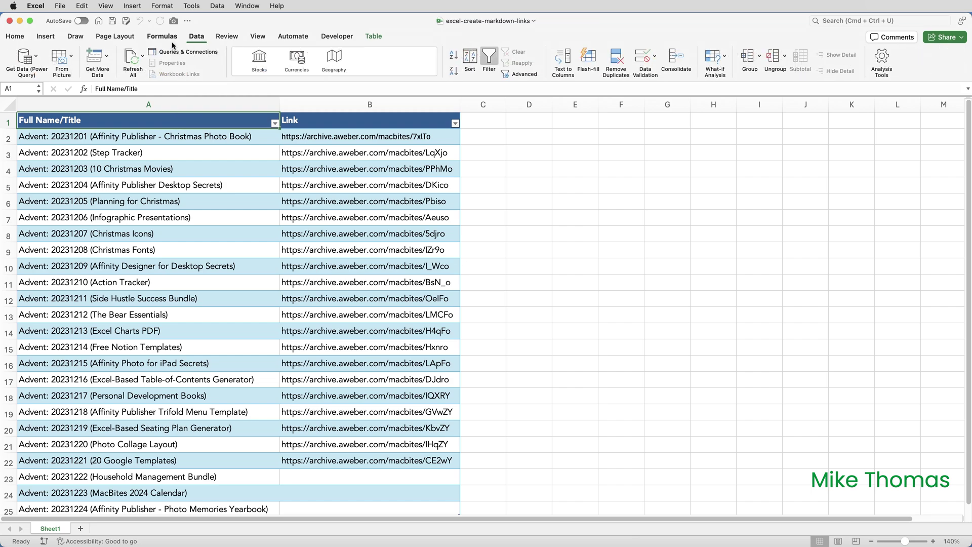
left_click(110, 58)
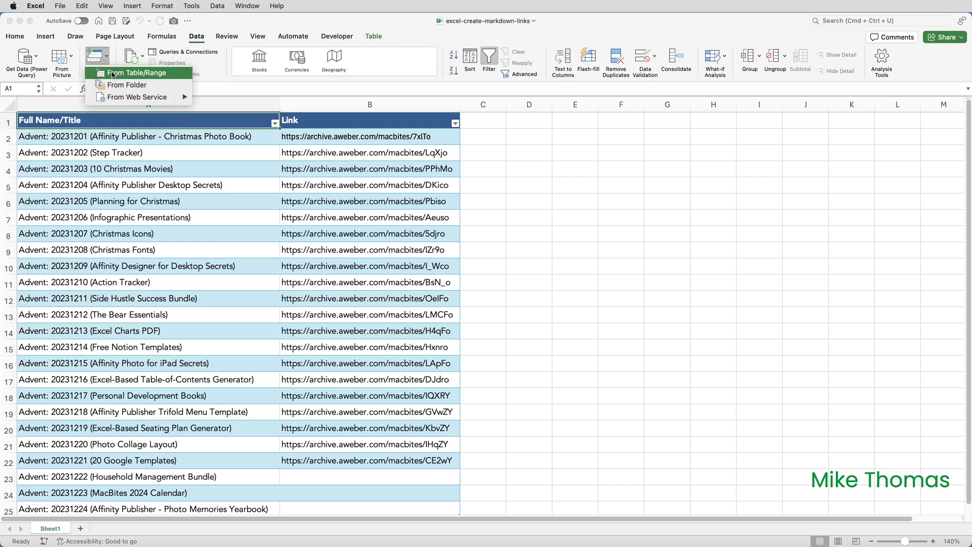
left_click(112, 74)
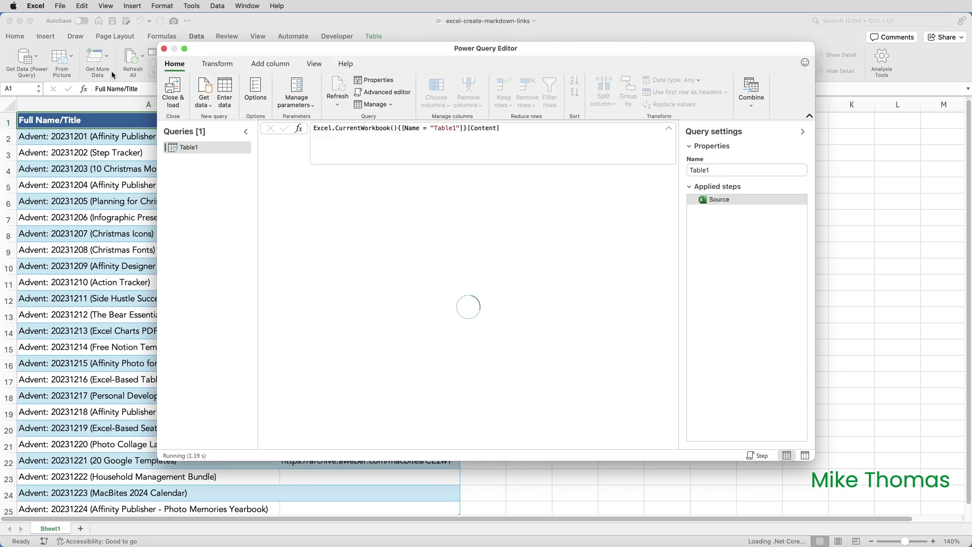
left_click(258, 61)
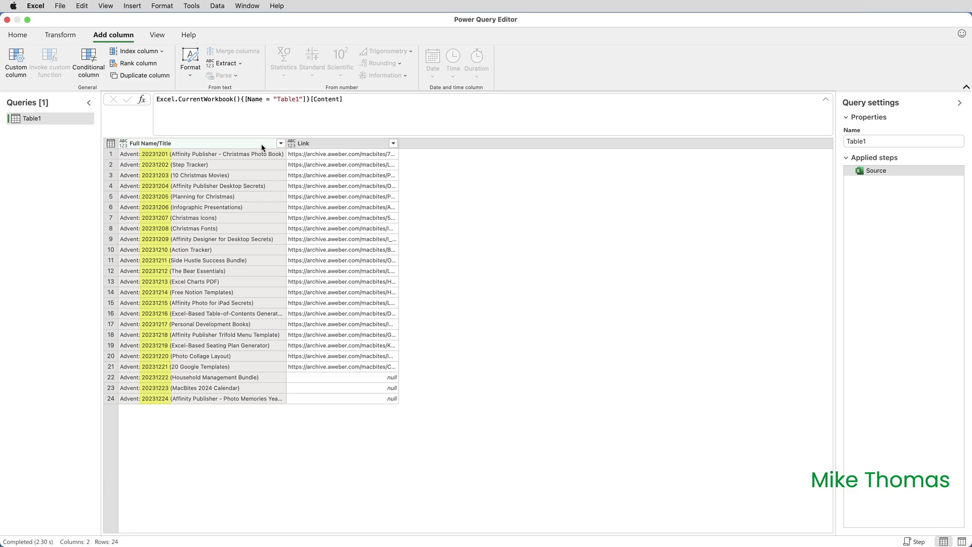
Add a column extracting the date code between space delimiters from Full Name/Title
left_click(263, 148)
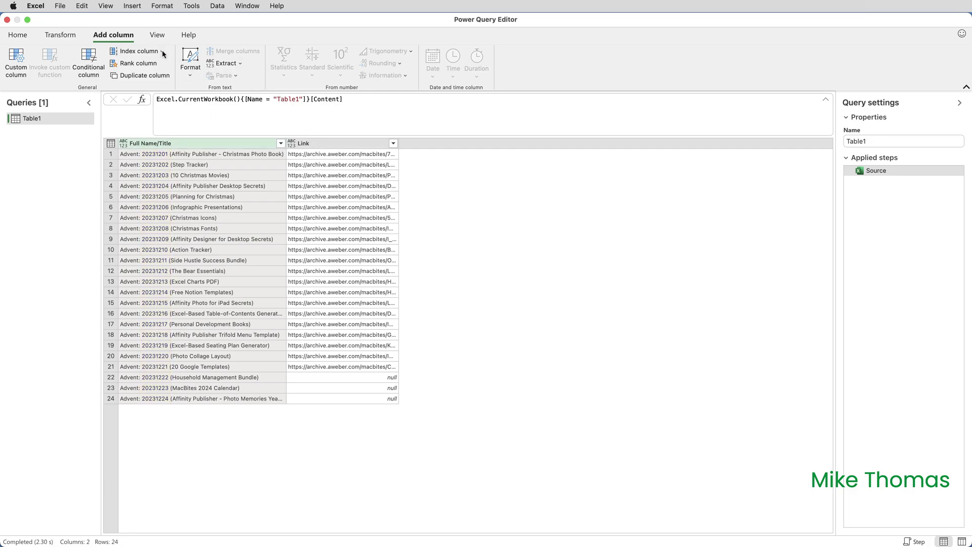
left_click(244, 66)
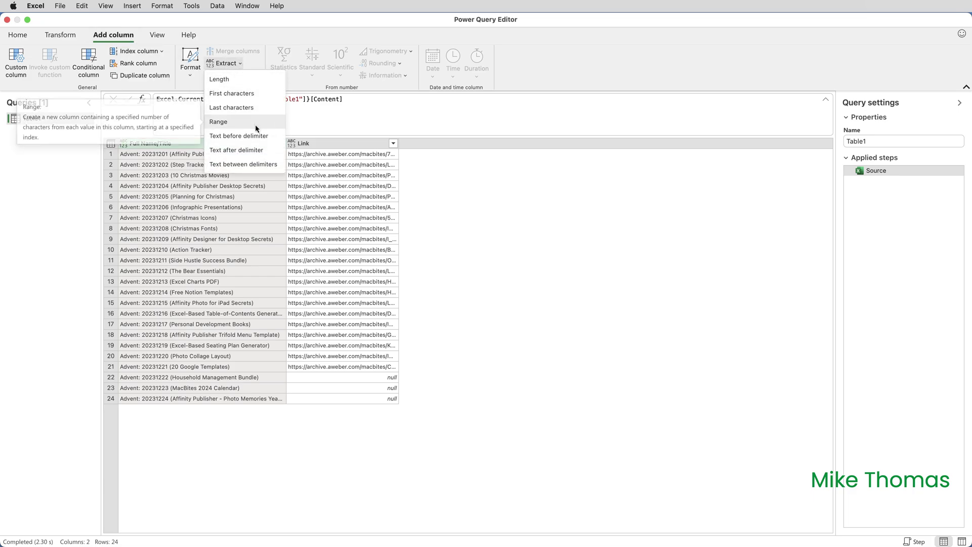
left_click(259, 168)
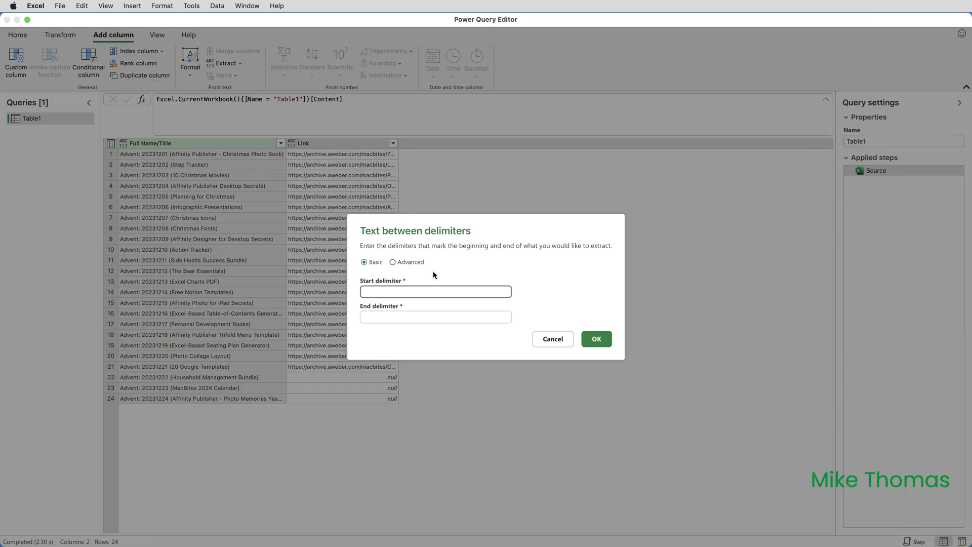
left_click(404, 316)
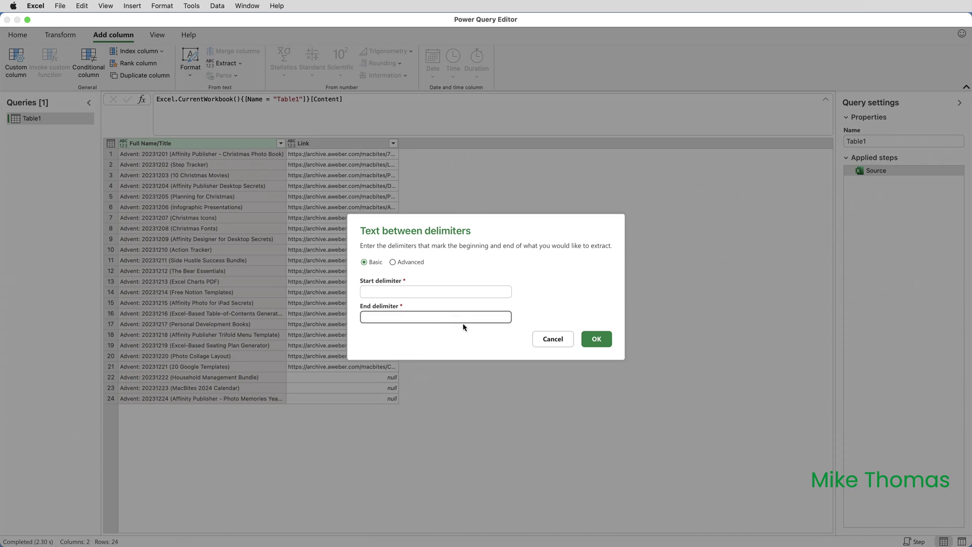
left_click(597, 340)
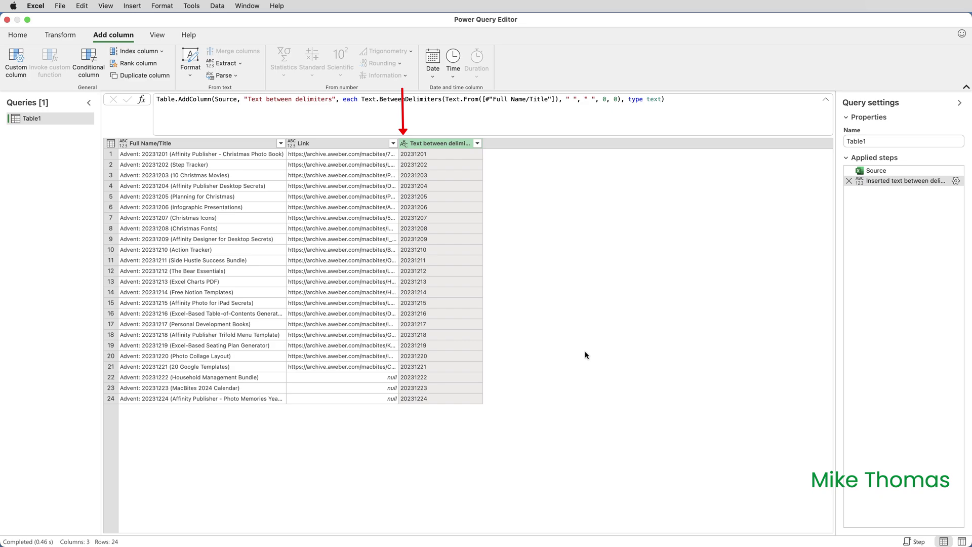
Change the extracted column to the Date type and rename it 'Date'
left_click(404, 143)
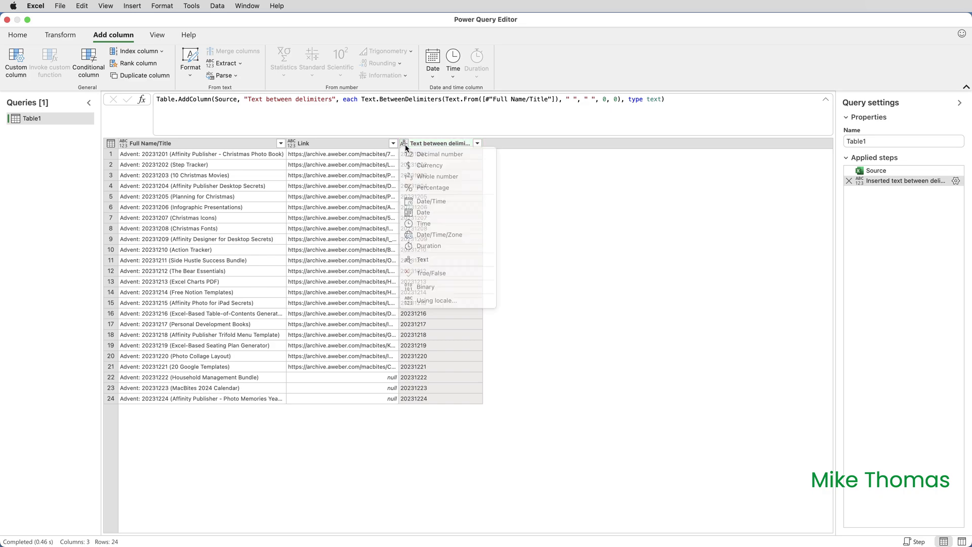
left_click(424, 214)
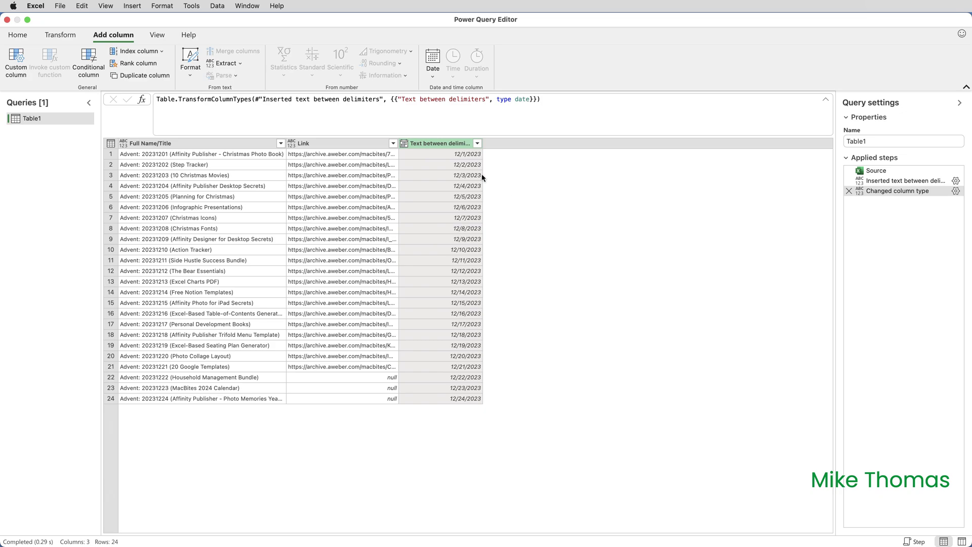
double_click(448, 144)
type("Date")
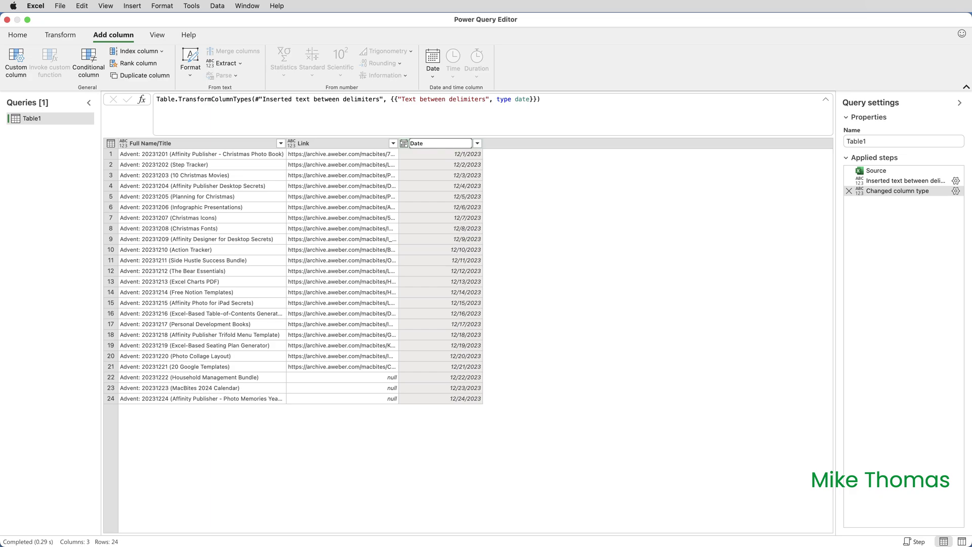
key("Return")
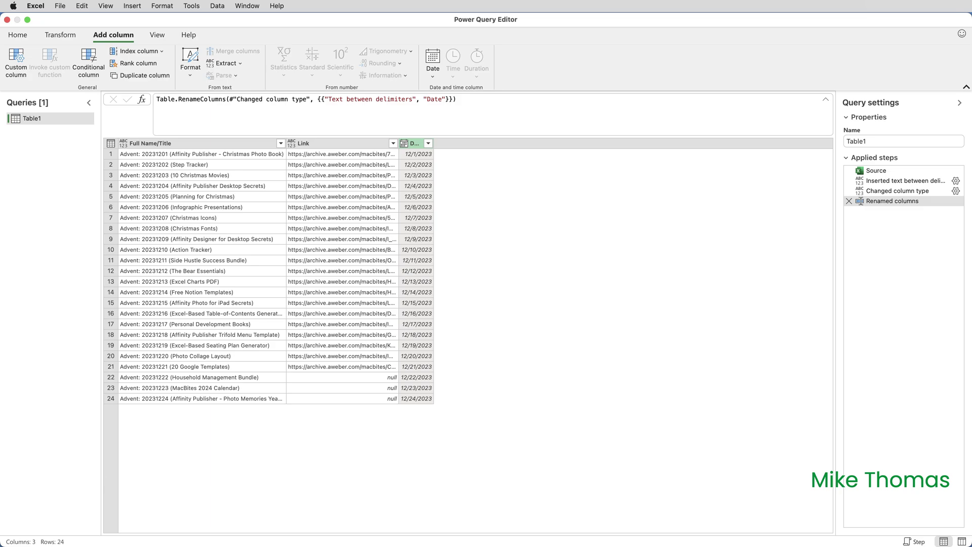
left_click(257, 144)
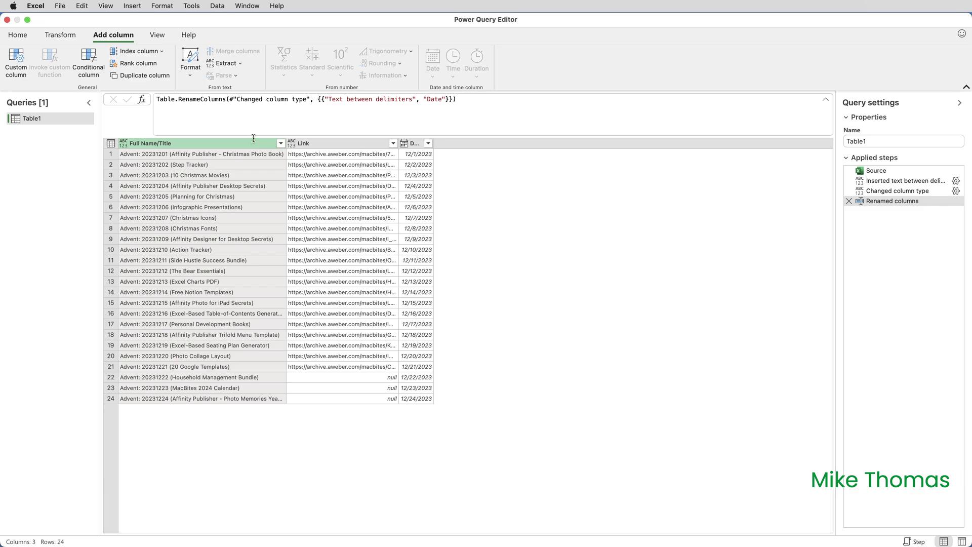
Transform Full Name/Title to keep only the text between '(' and ')'
left_click(73, 37)
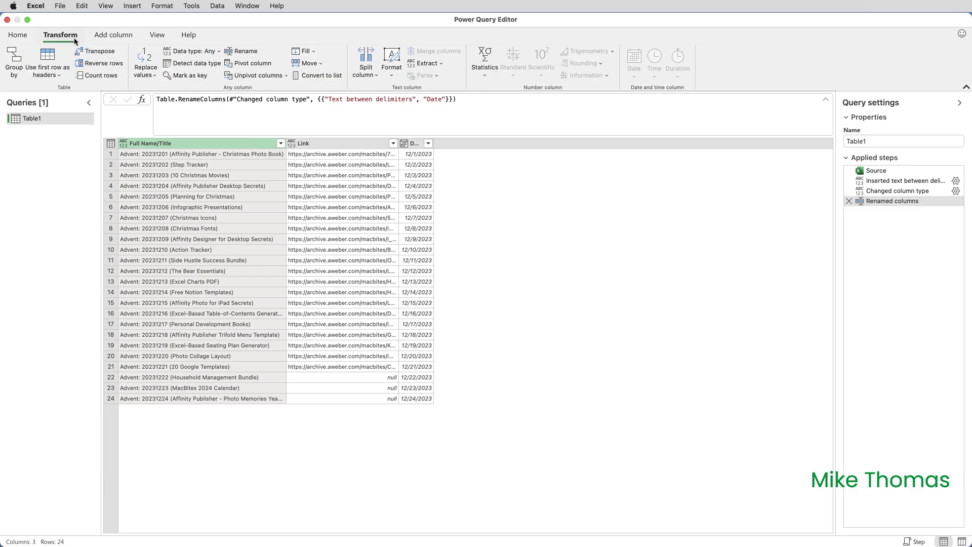
left_click(430, 64)
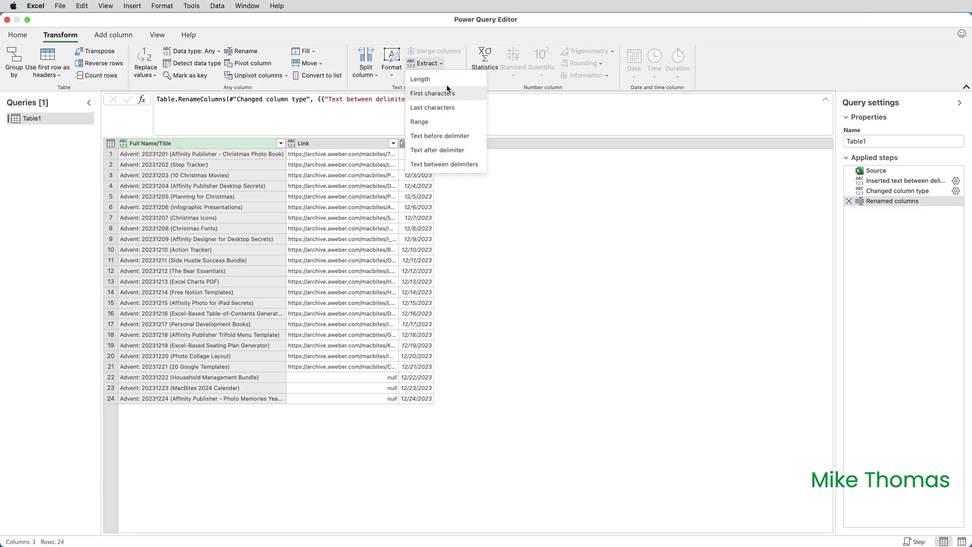
left_click(454, 163)
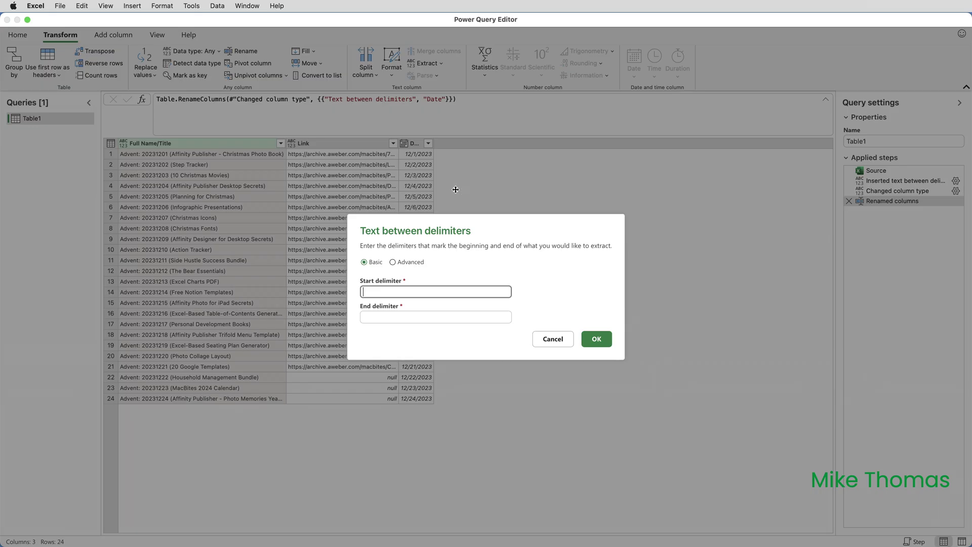
type("(")
left_click(378, 317)
type(")")
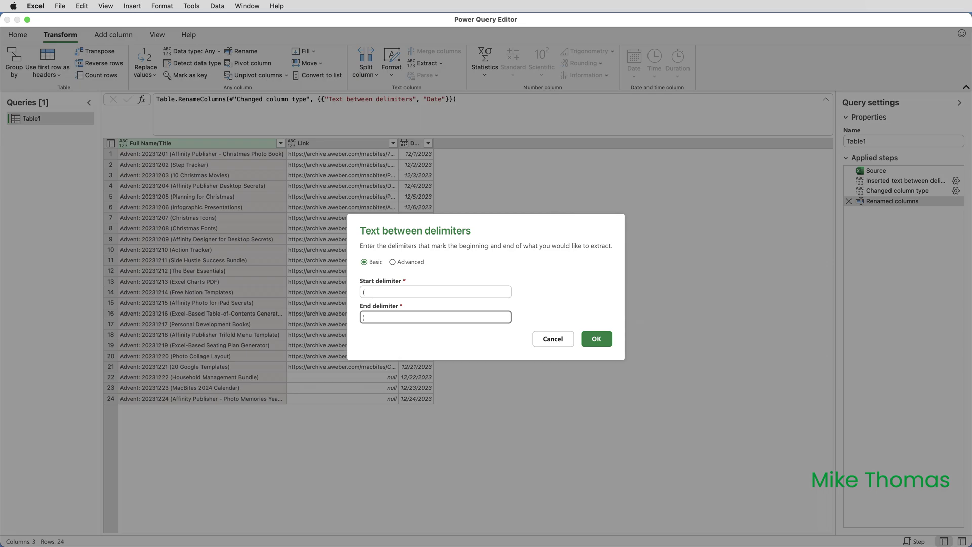
left_click(587, 340)
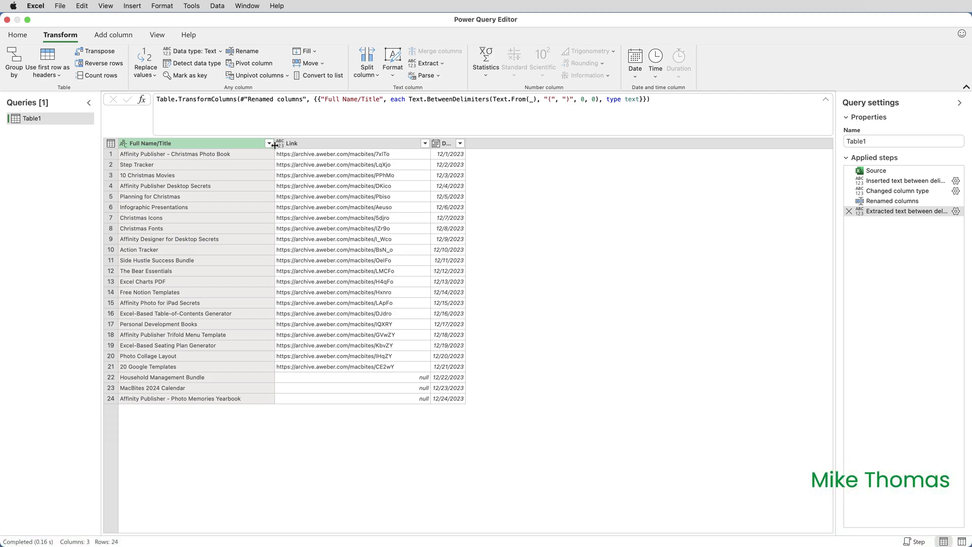
Create a custom column named 'Markdown Link' with the cursor ready in its formula box
left_click(132, 40)
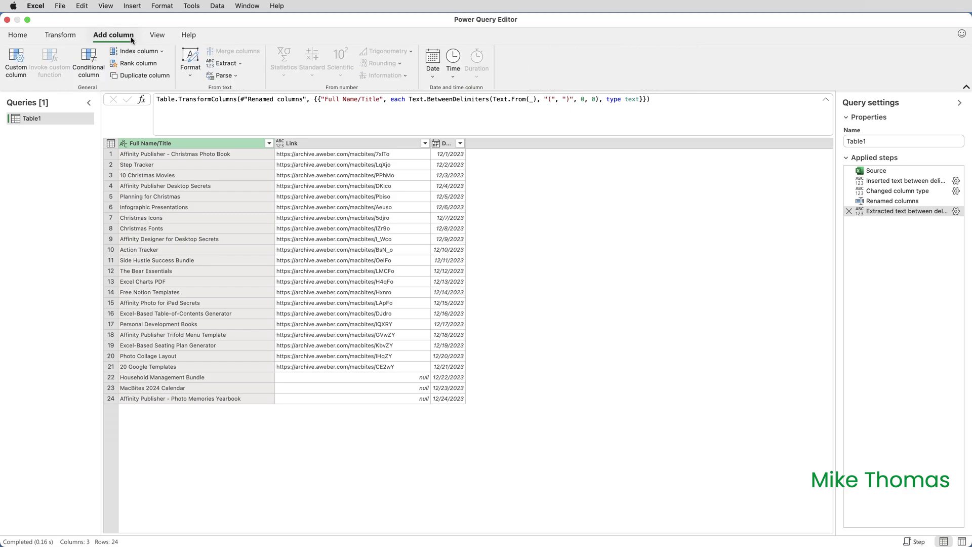
left_click(21, 63)
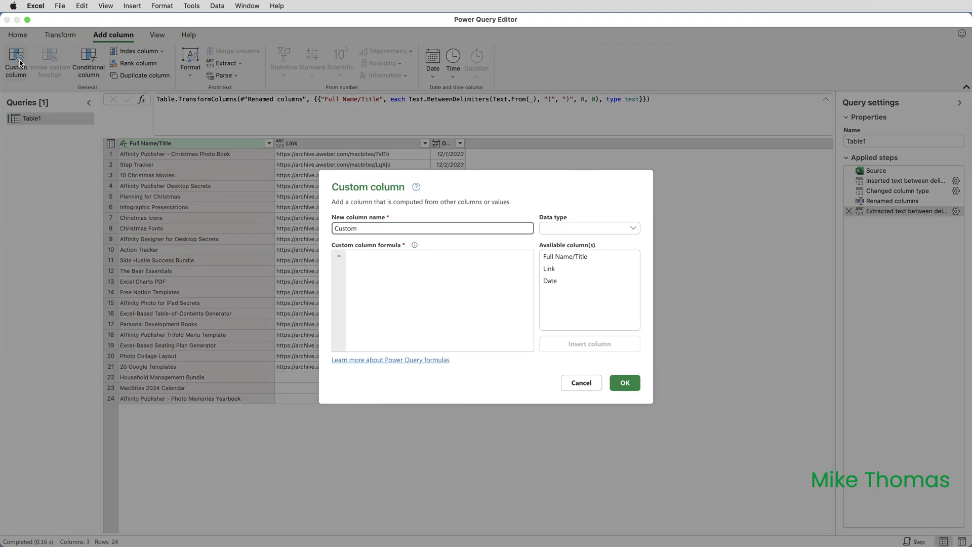
double_click(364, 228)
type("Markdown Link")
left_click(352, 254)
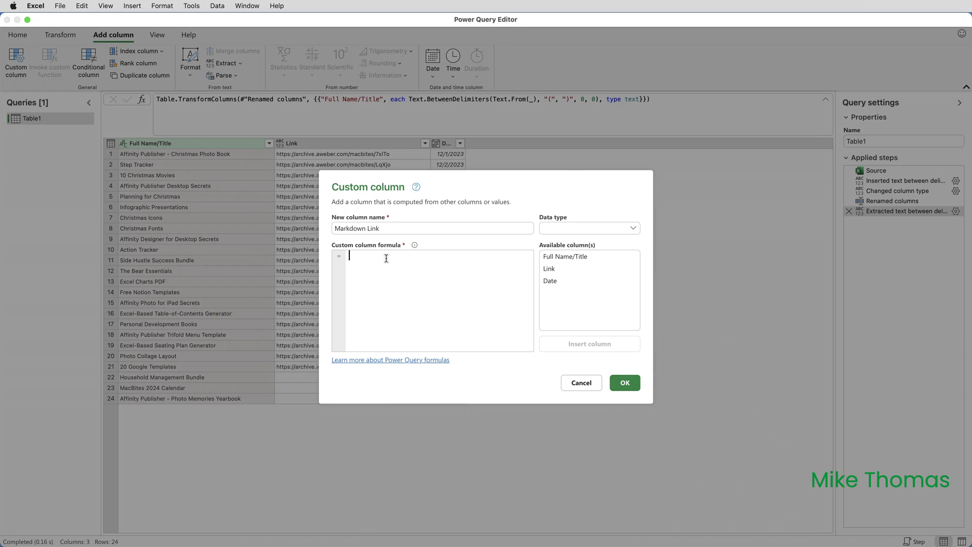
Start the formula with "[" & Date.ToText(
type("\"")
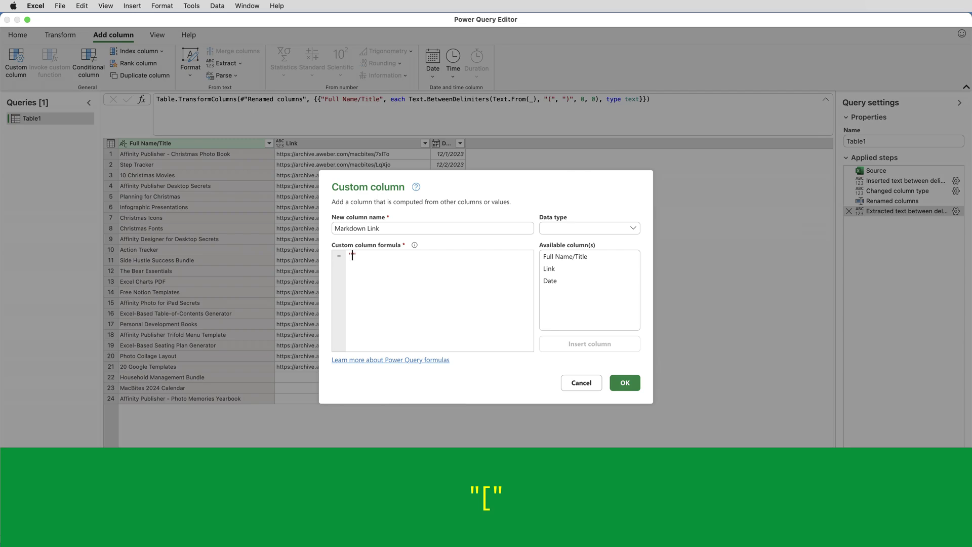
type("[\"")
type("&")
type("Date.T")
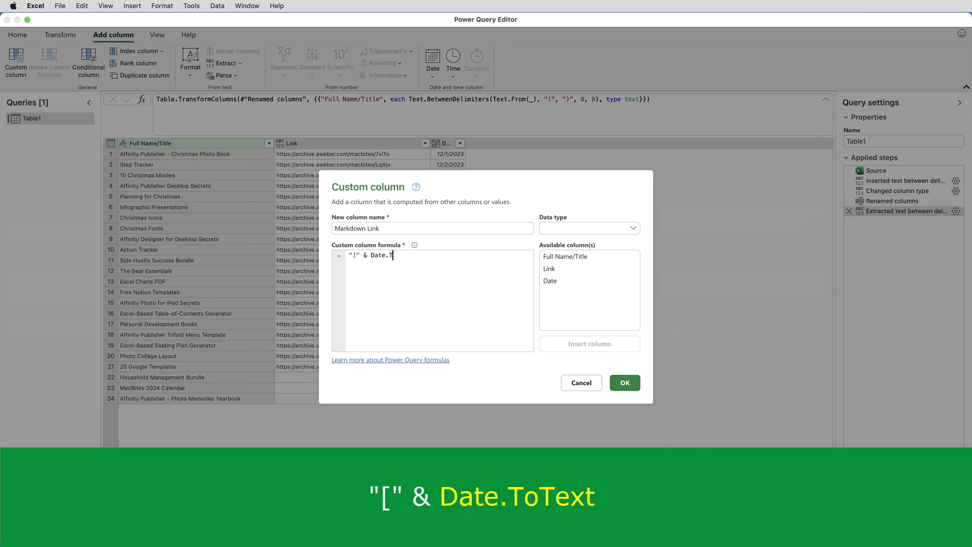
type("oText")
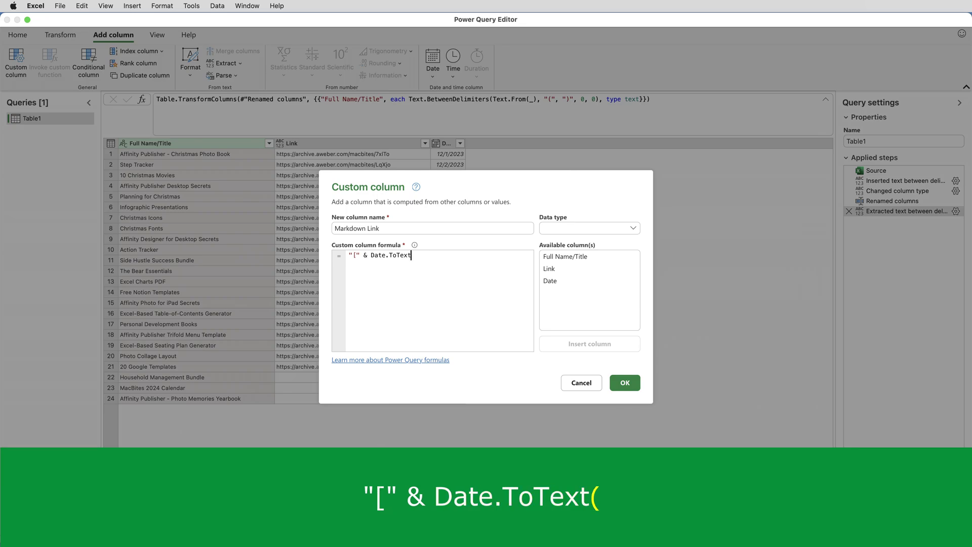
type("(")
Pass [Date] with Format "dd MMMM" to Date.ToText and append & ": " &
double_click(556, 283)
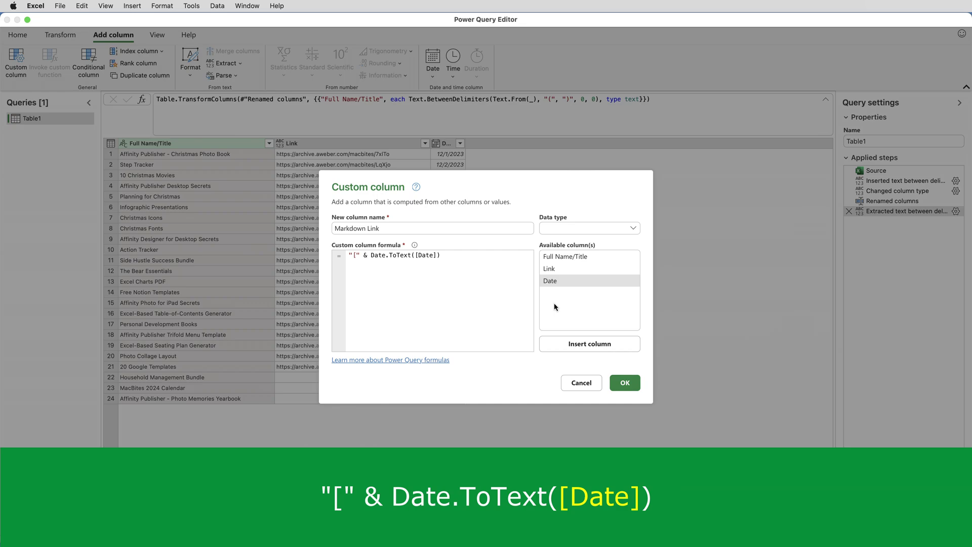
type(",")
type("[Forma")
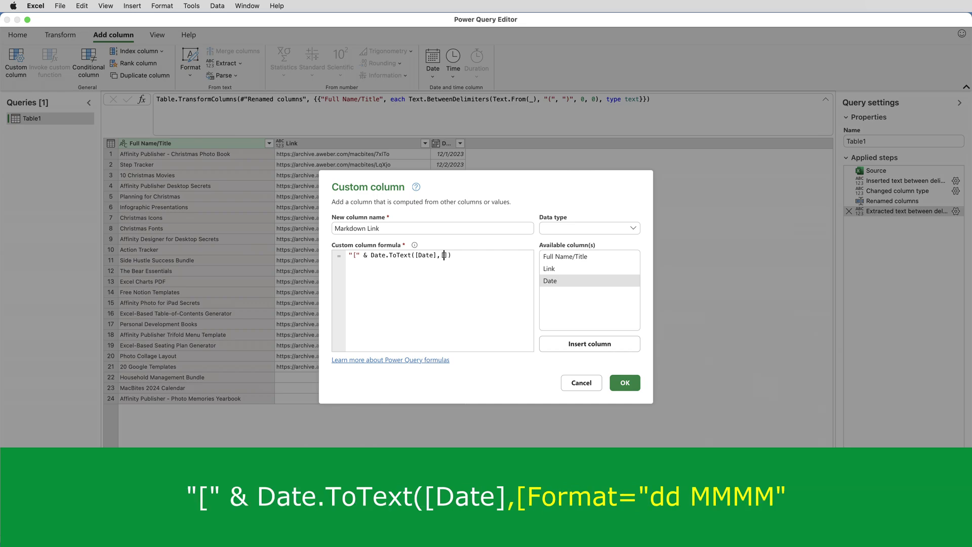
type("t=\"dd MMMM")
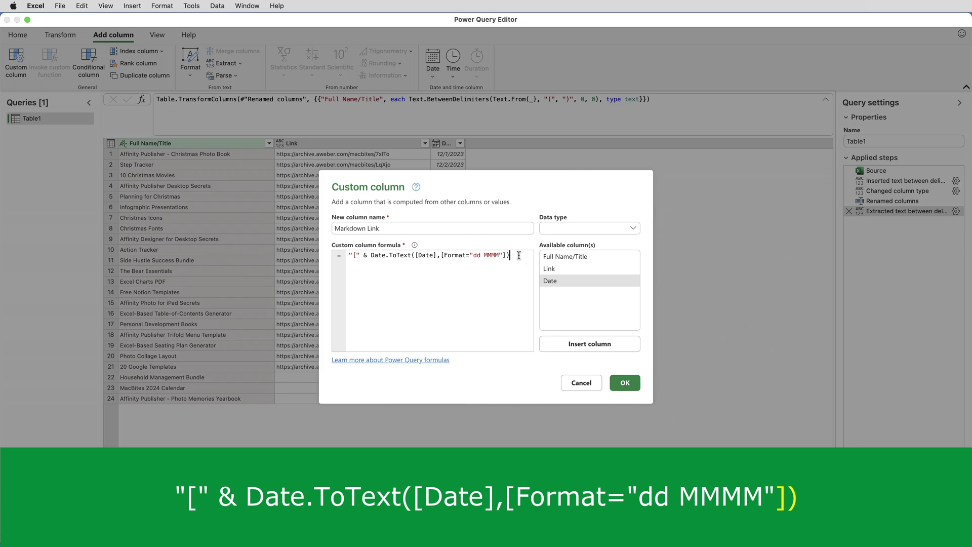
type("&")
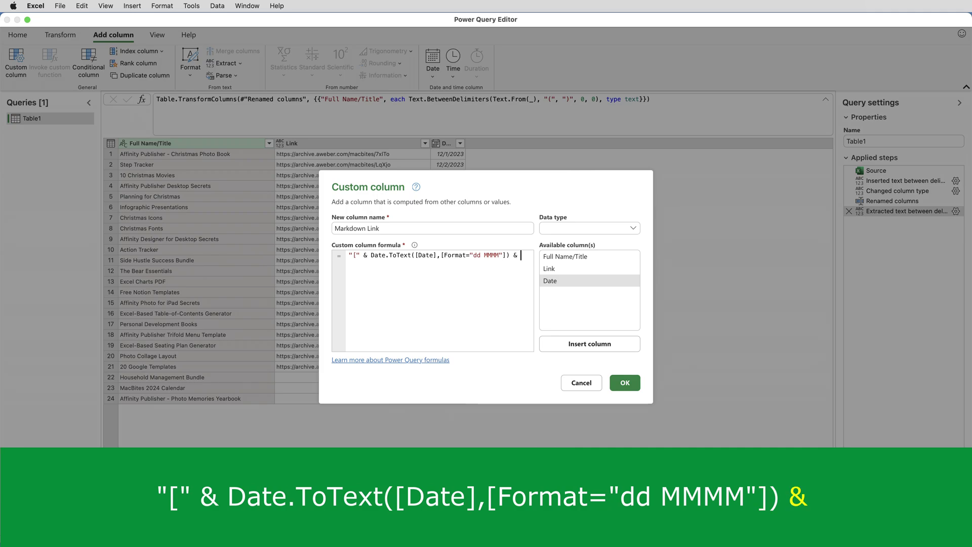
type(" \"")
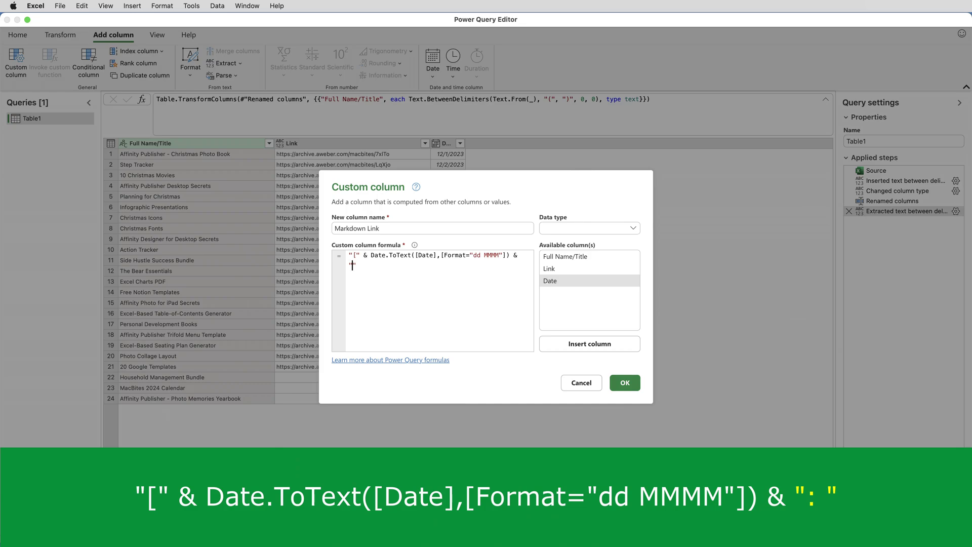
type(":")
type("&")
Append the Full Name/Title column followed by & "]" & to the formula
double_click(567, 257)
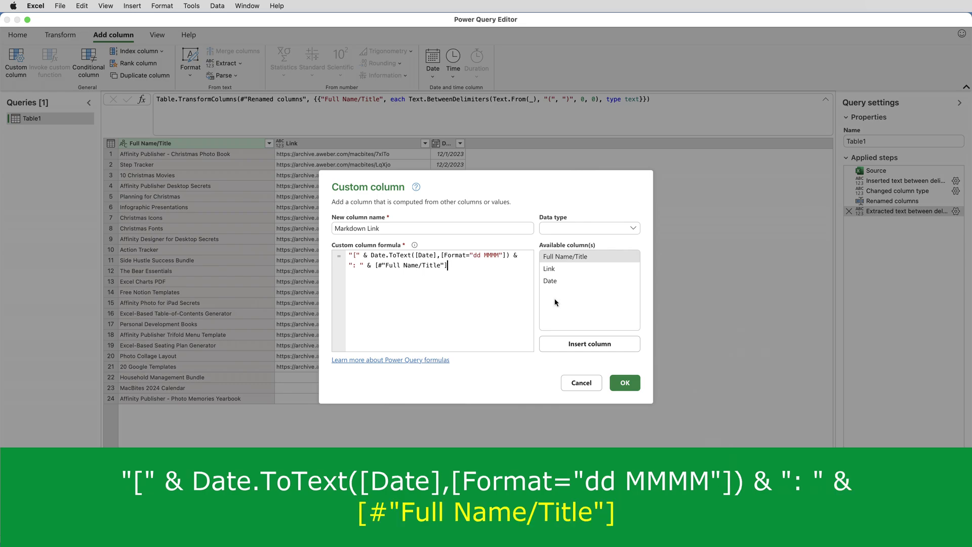
key("super+Tab")
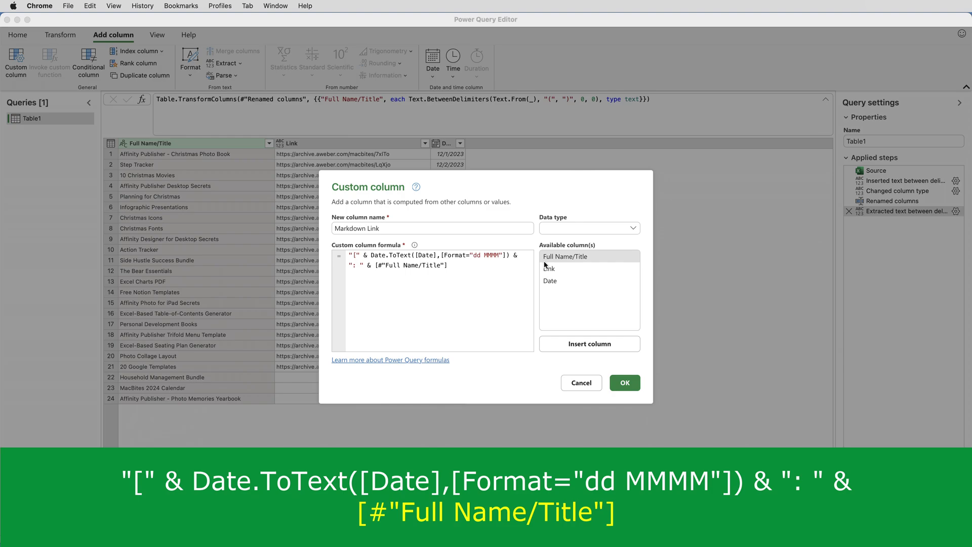
left_click(469, 267)
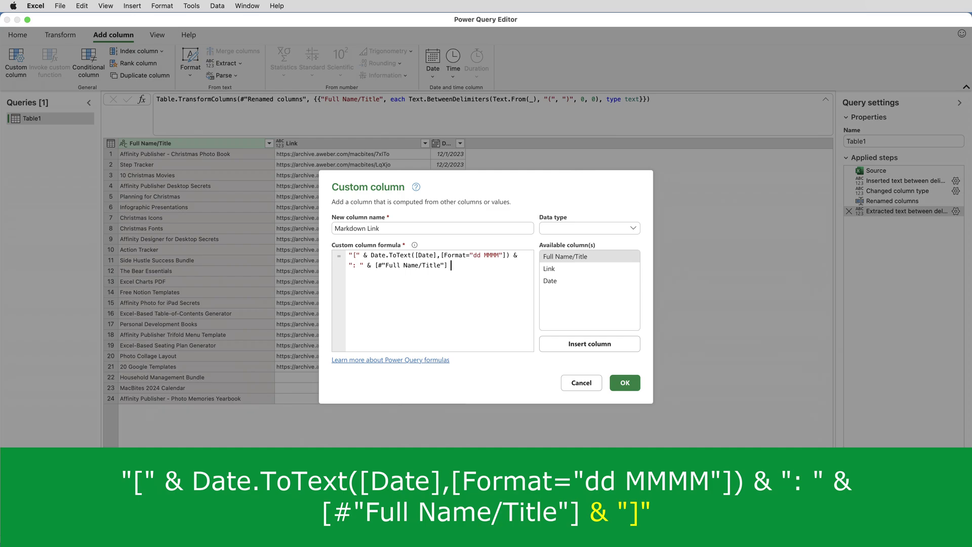
type("& \"]\" &")
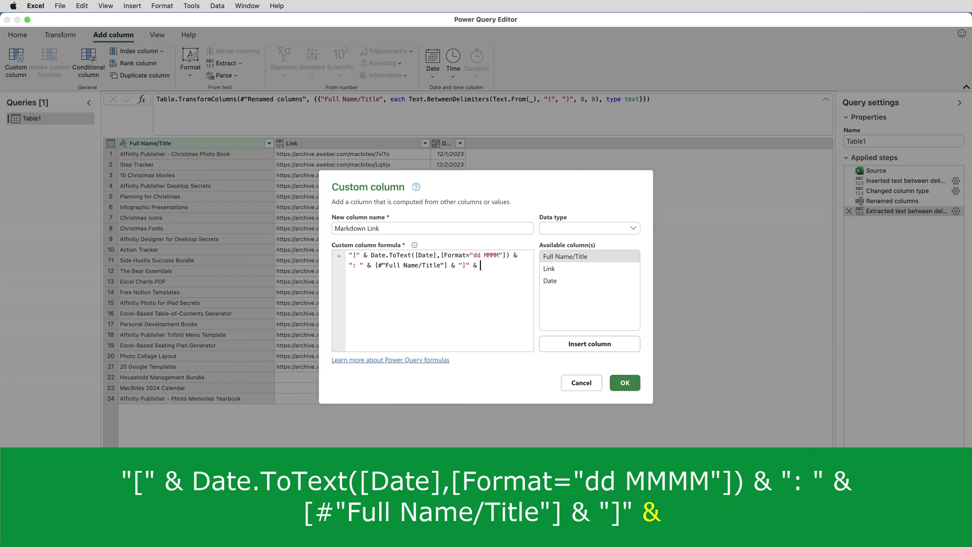
Append "(" & [Link] & ")" to complete the formula
type("\"")
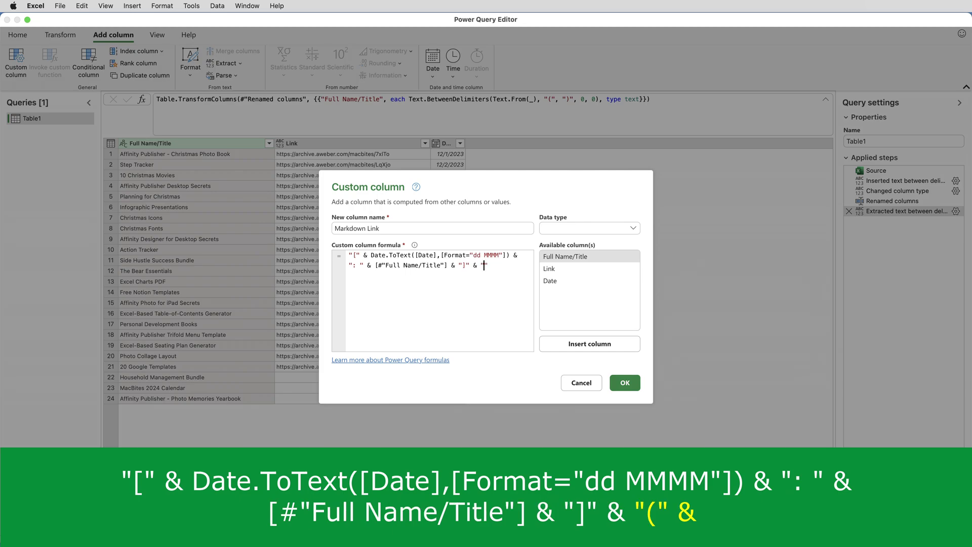
type("(\" &")
double_click(560, 271)
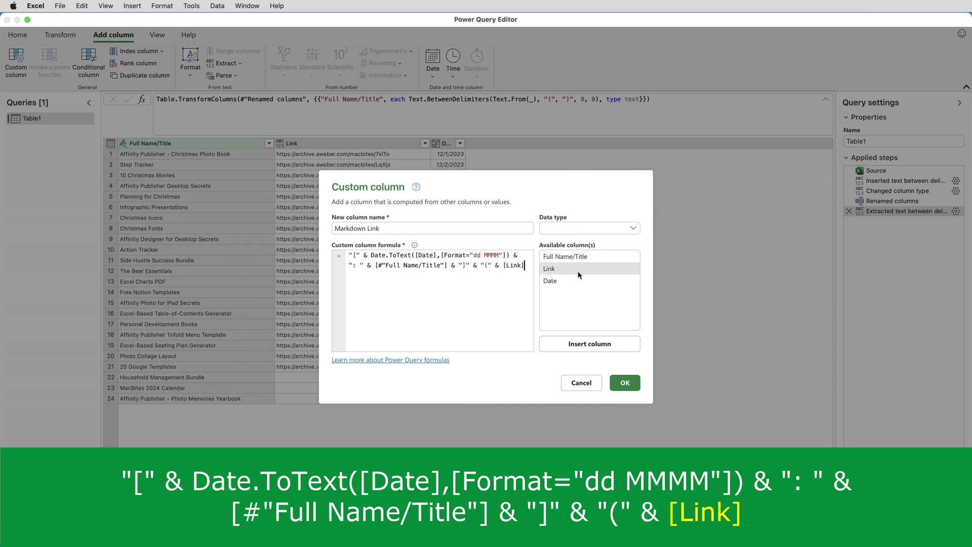
type("& \")")
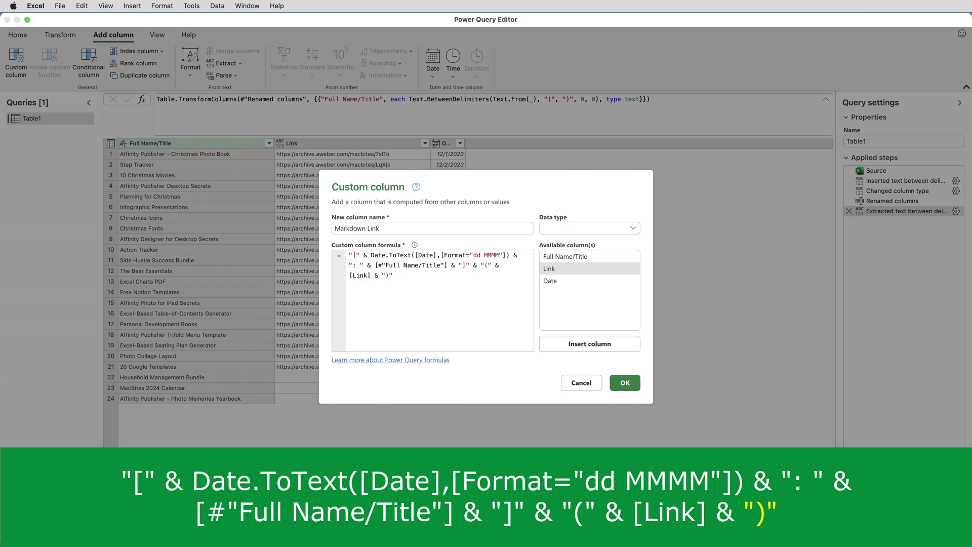
Add the Markdown Link column and widen it to show the full links
left_click(626, 384)
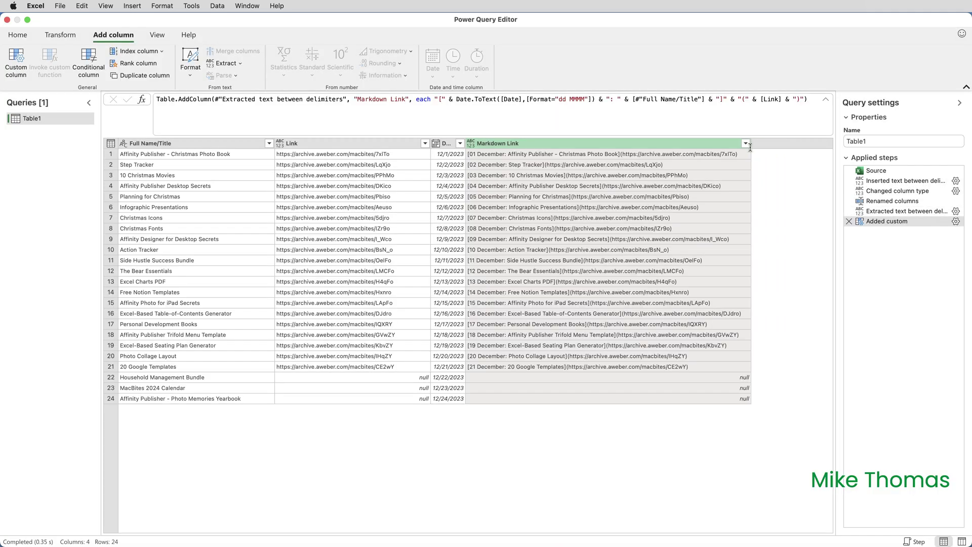
left_click_drag(751, 144, 797, 144)
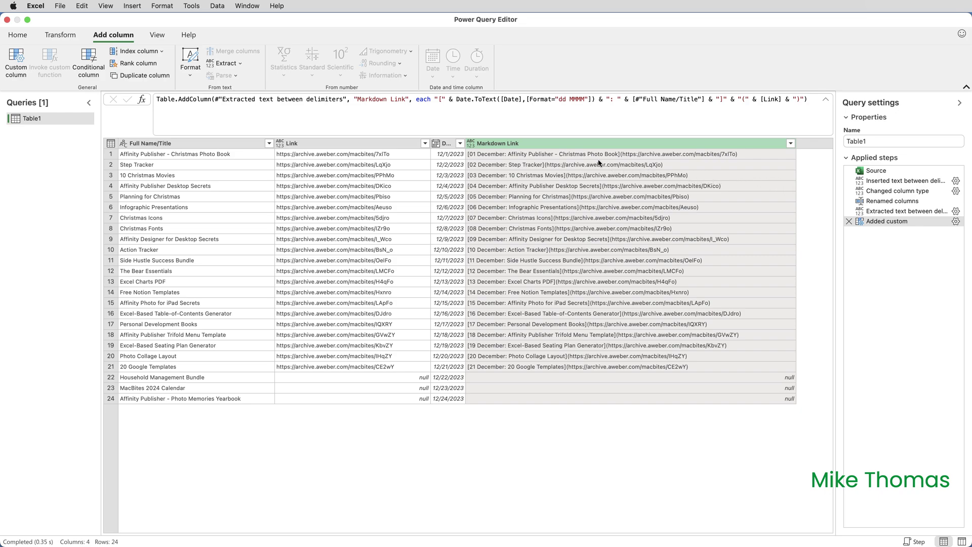
Remove the Date column and load the query as table Table_Table1 on a new Sheet2
right_click(449, 148)
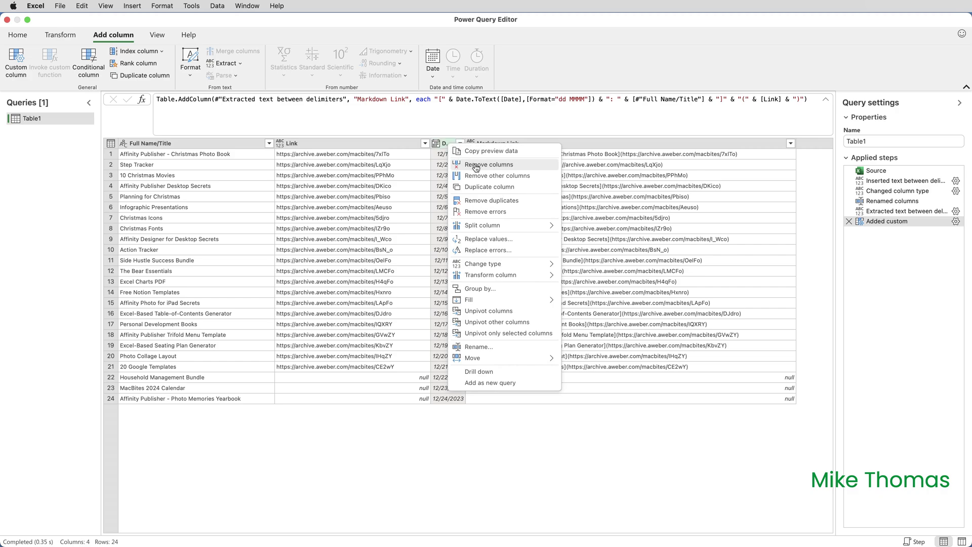
left_click(476, 165)
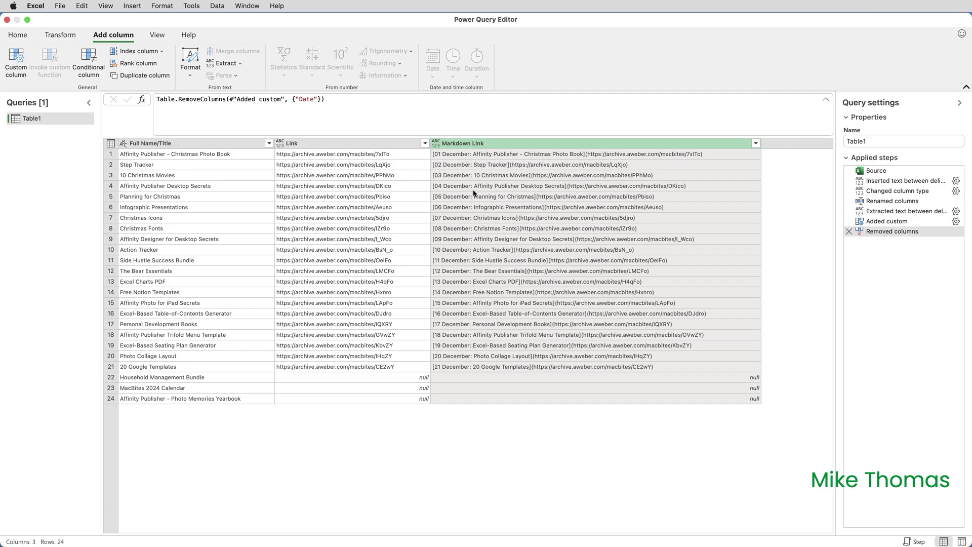
left_click(17, 34)
left_click(20, 59)
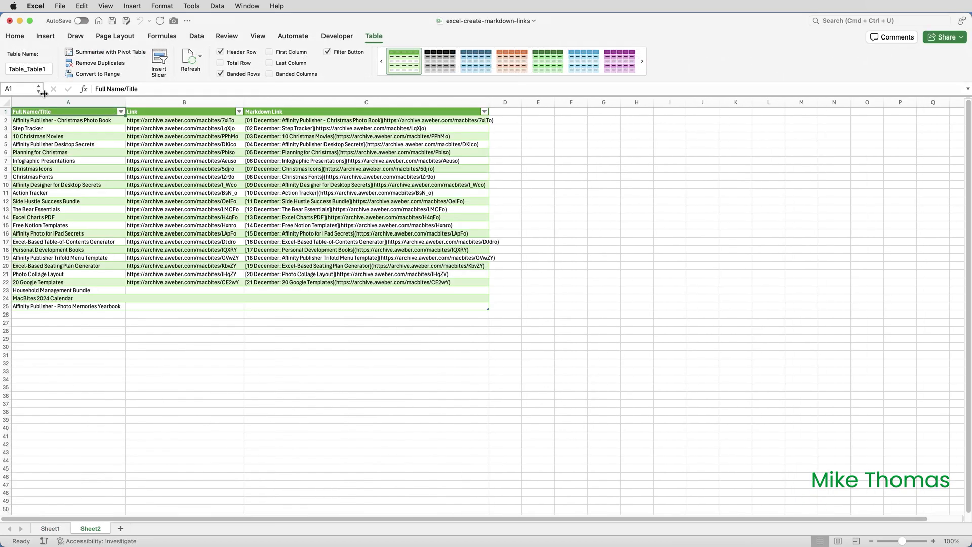
Zoom Sheet2 to 140%, widen columns A, B and C to fit titles, links and Markdown links, then return to Sheet1
left_click(54, 529)
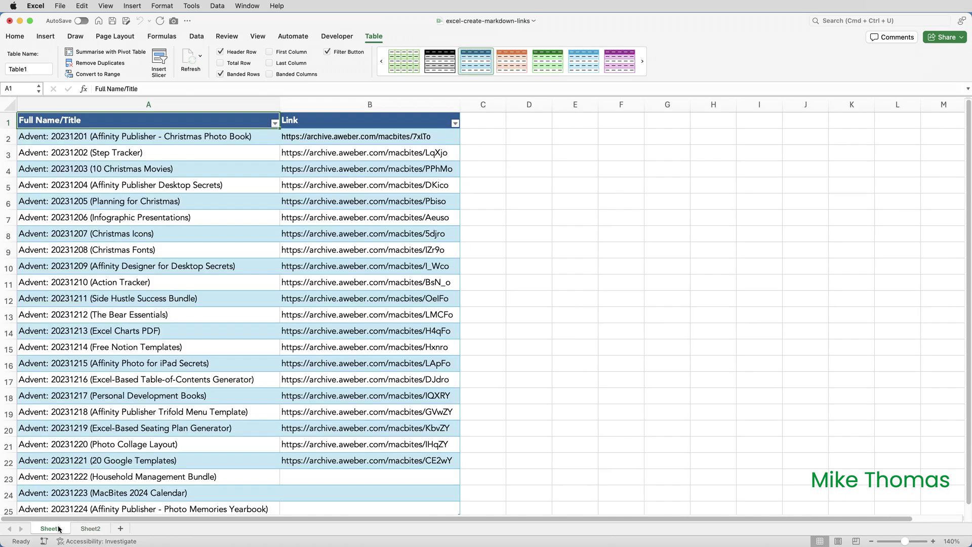
left_click(91, 529)
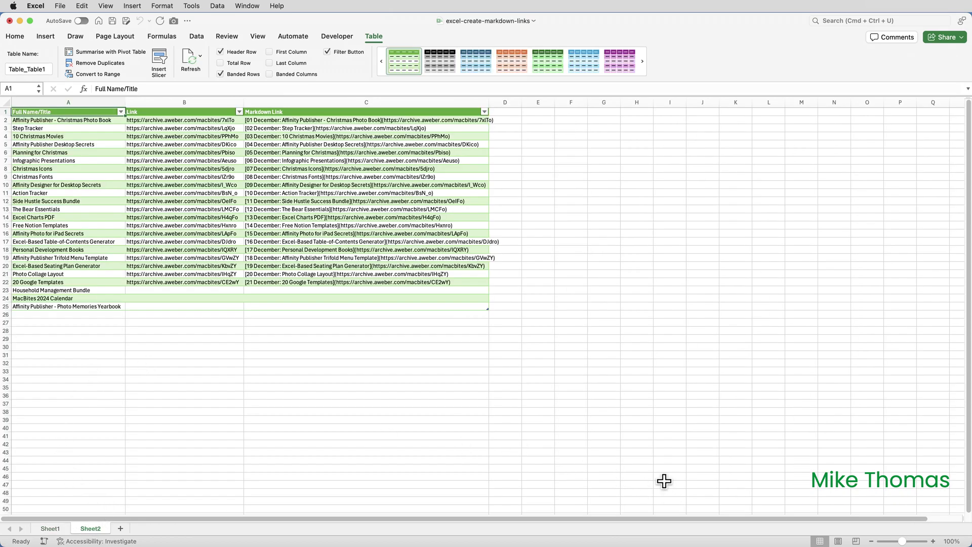
left_click(934, 542)
left_click(934, 541)
left_click(933, 541)
left_click(934, 541)
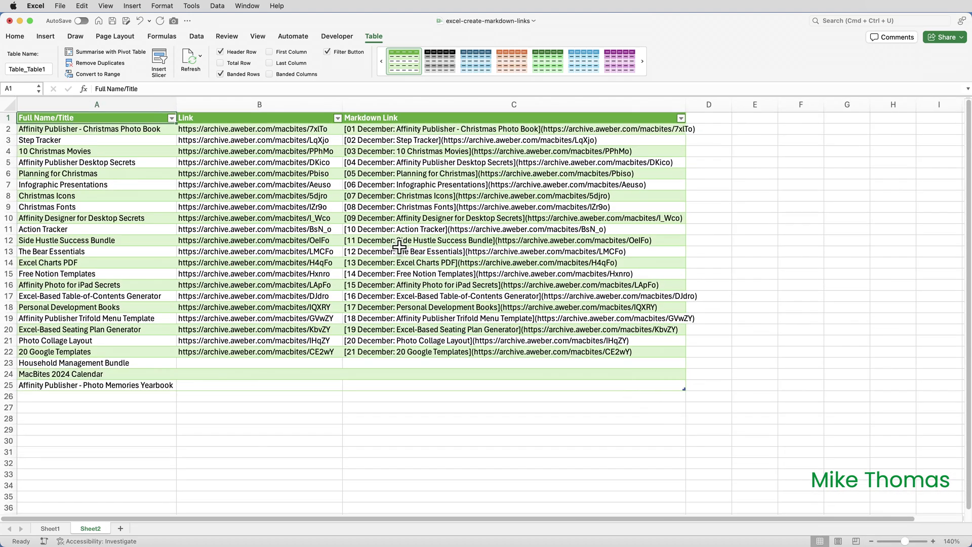
left_click_drag(342, 104, 346, 104)
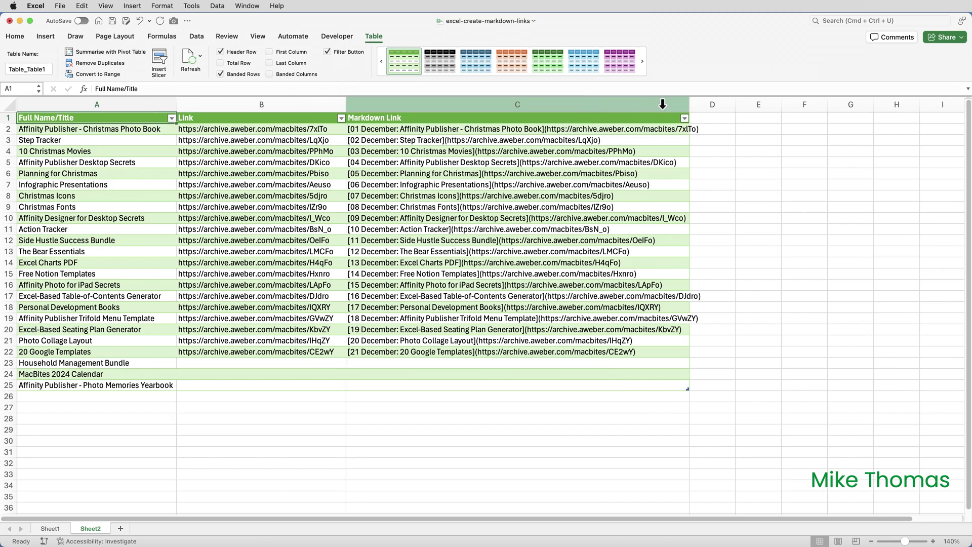
left_click_drag(693, 105, 725, 104)
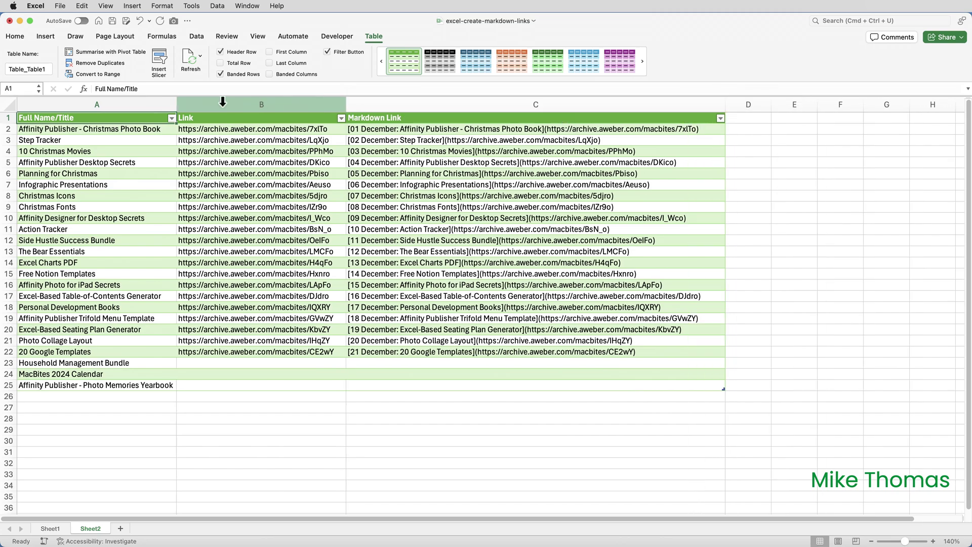
left_click_drag(177, 103, 184, 102)
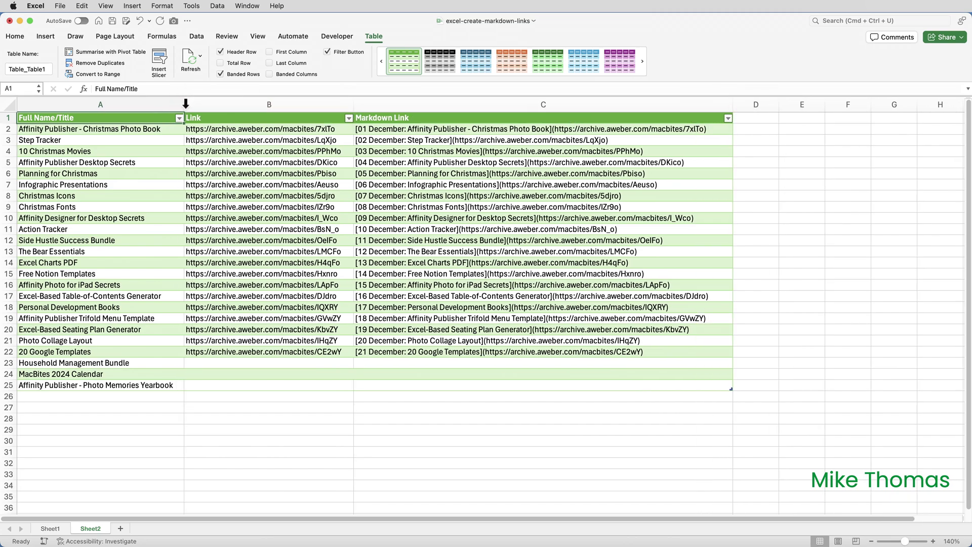
left_click(52, 529)
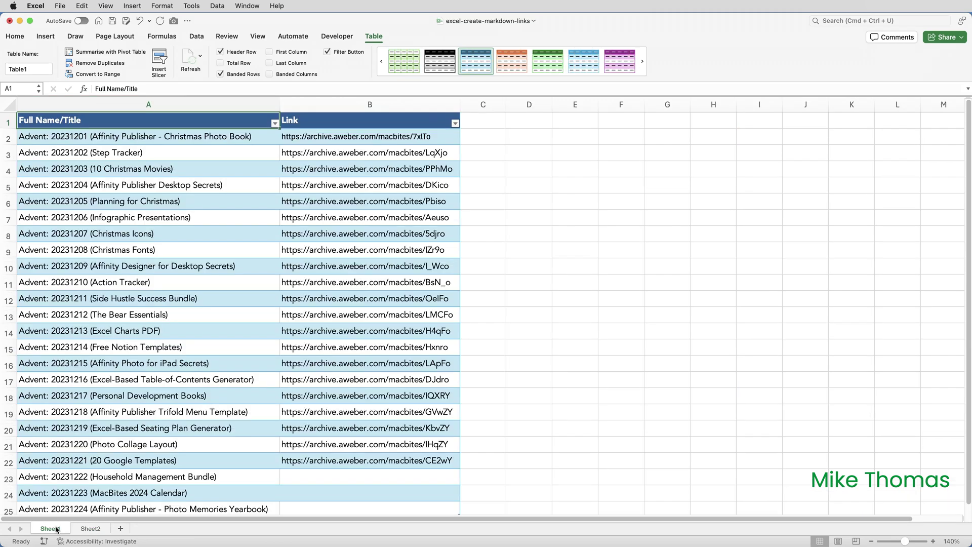
Add the Household Management Bundle archive link in B23 on Sheet1, then return to Sheet2
left_click(85, 530)
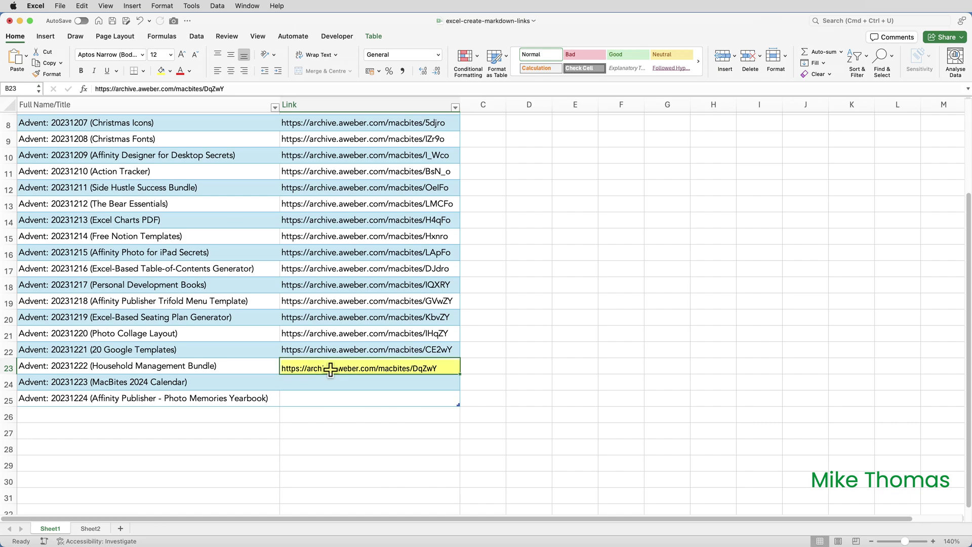
left_click(97, 531)
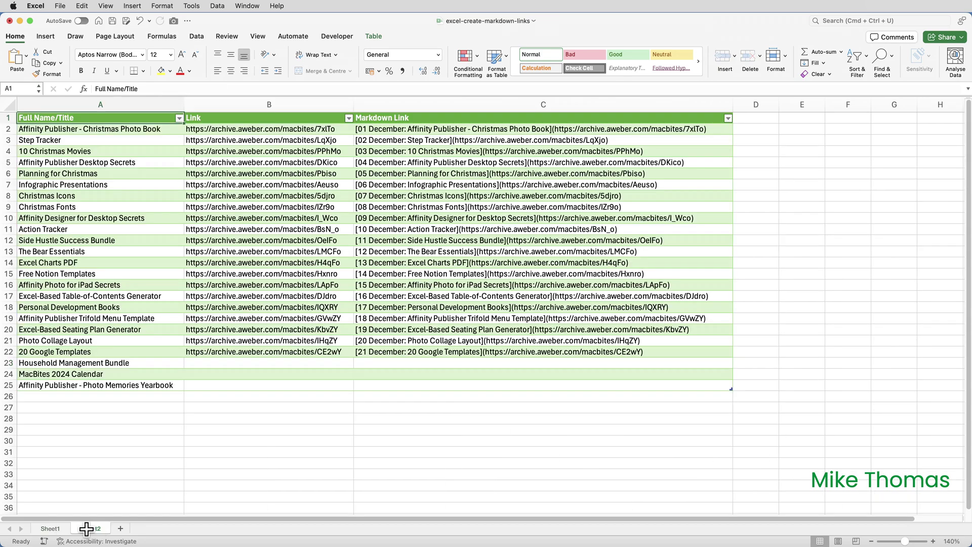
Refresh All so Sheet2 row 23 gains the 22 December Household Management Bundle Markdown link
left_click(203, 40)
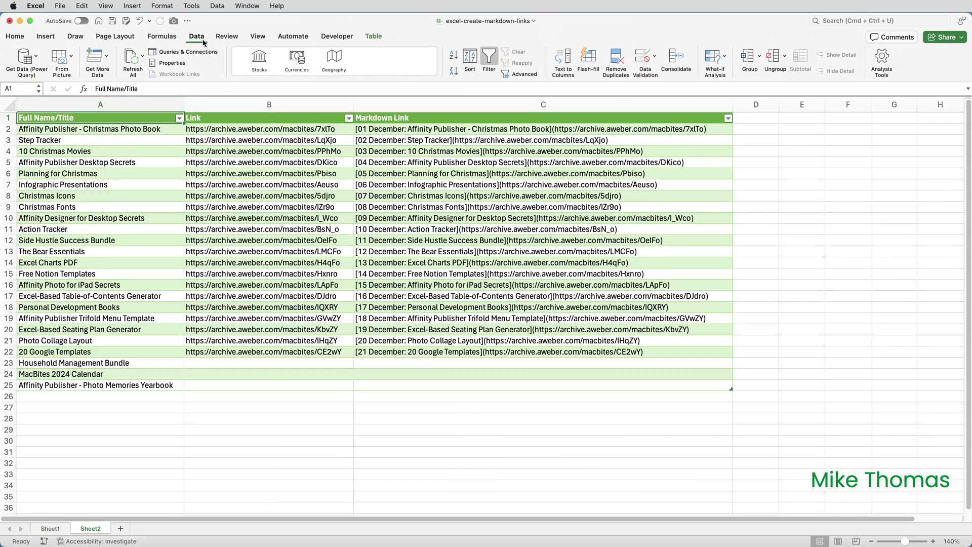
left_click(133, 58)
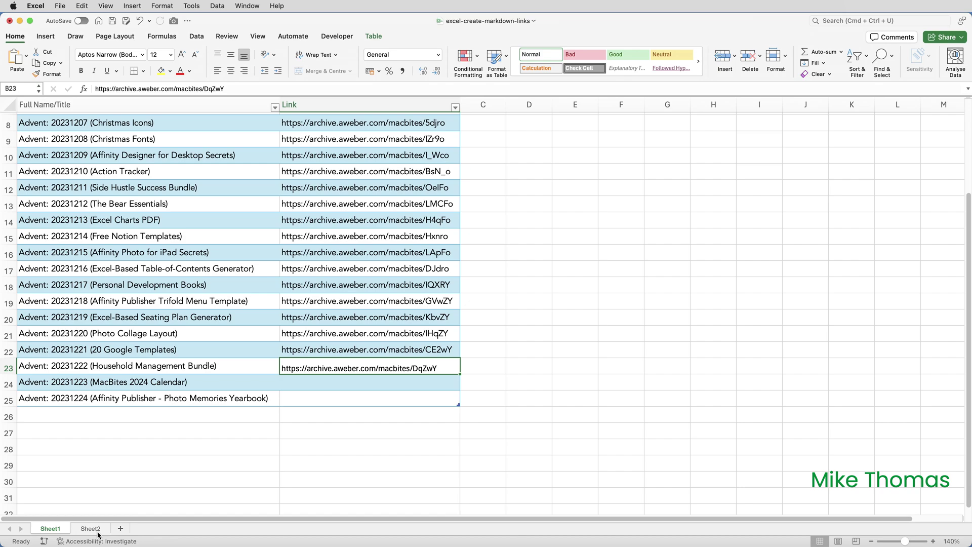
left_click(90, 528)
left_click(196, 36)
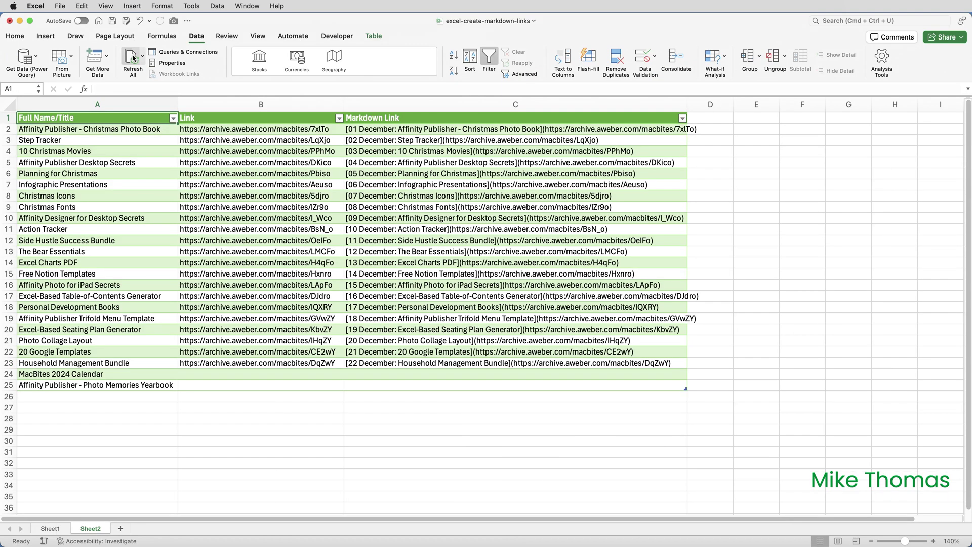